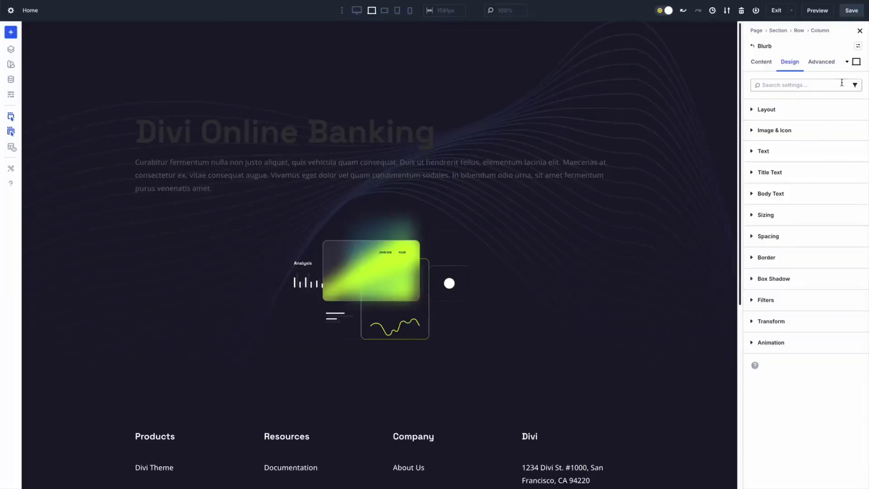
- Stack the Light and Image Left presets on the Divi Online Banking Blurb module
left_click(858, 47)
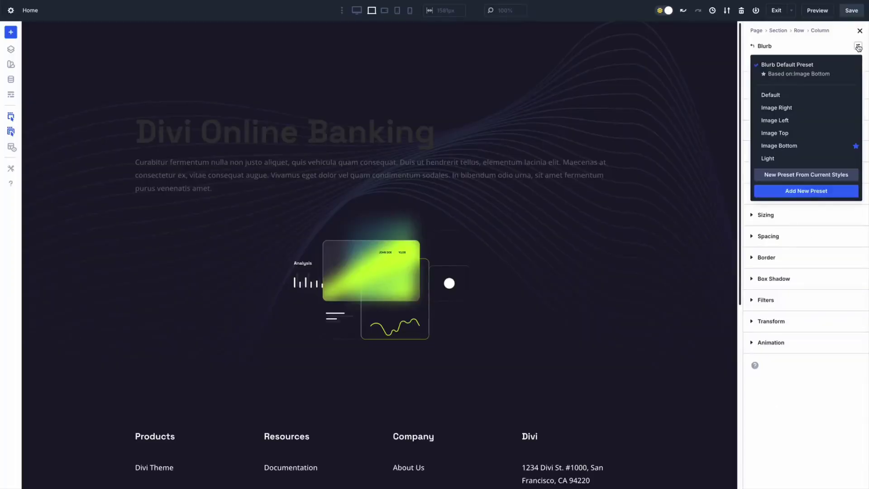
left_click(776, 158)
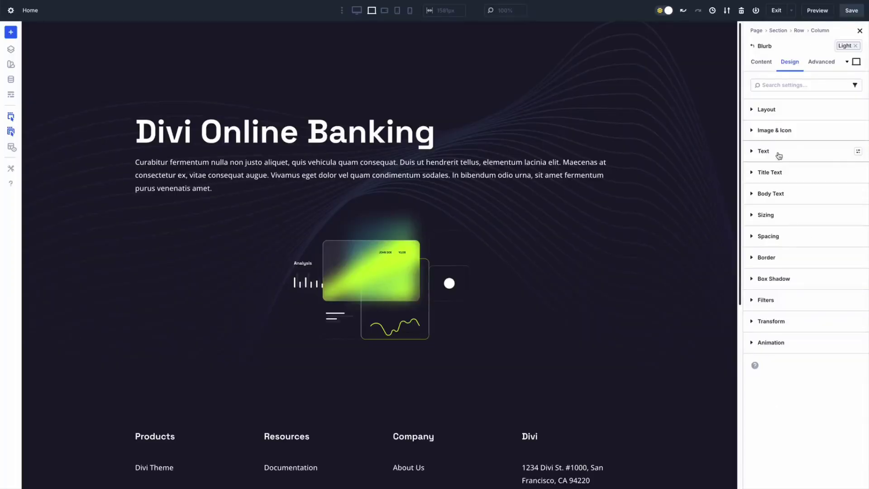
left_click(845, 46)
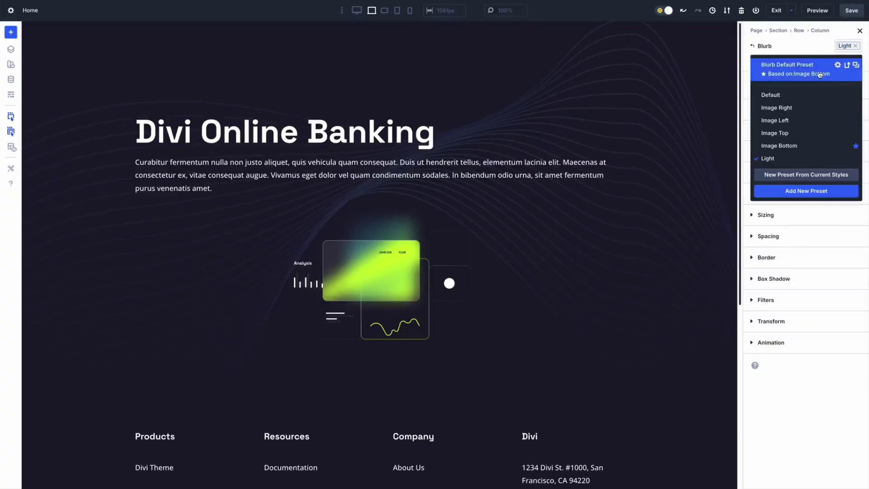
left_click(782, 122)
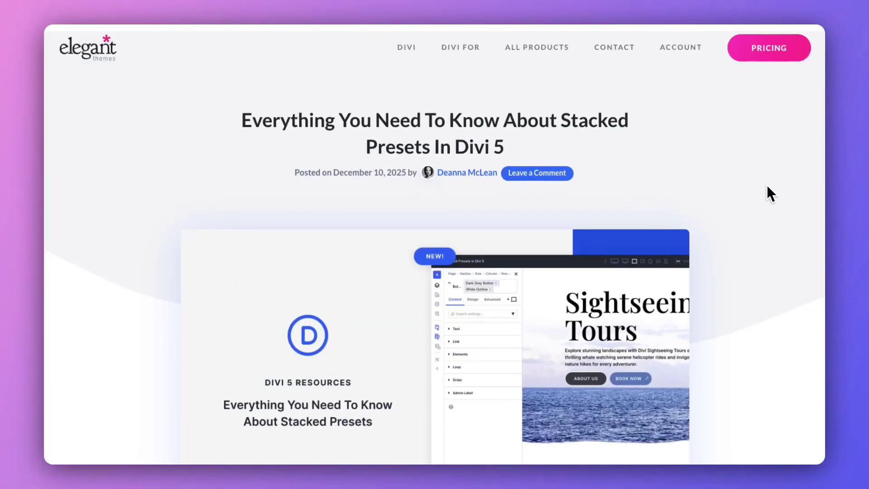
- Look through the article on Stacked Presets in Divi 5, from its introduction to the table of contents
scroll(767, 184, "down", 2)
scroll(767, 185, "down", 5)
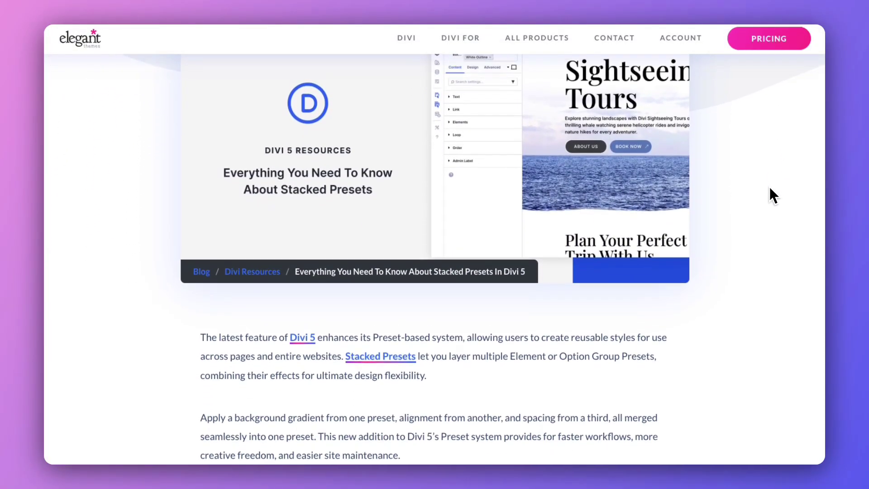
scroll(771, 187, "down", 7)
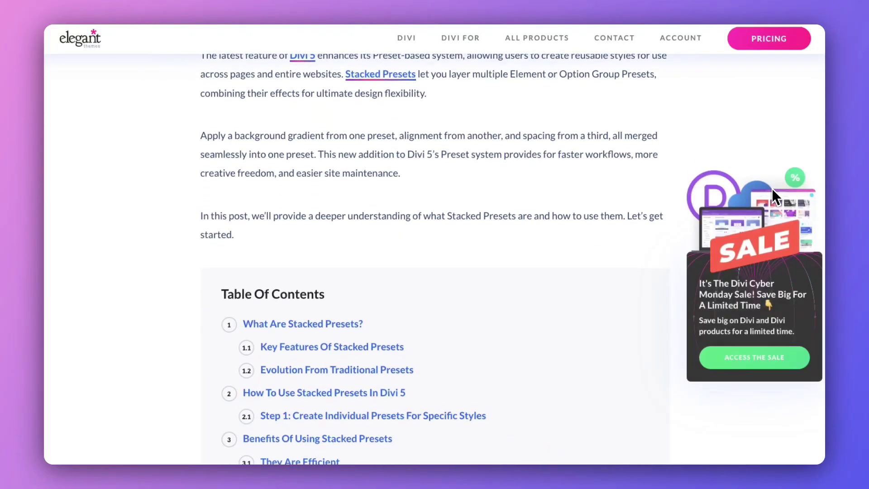
scroll(773, 189, "down", 4)
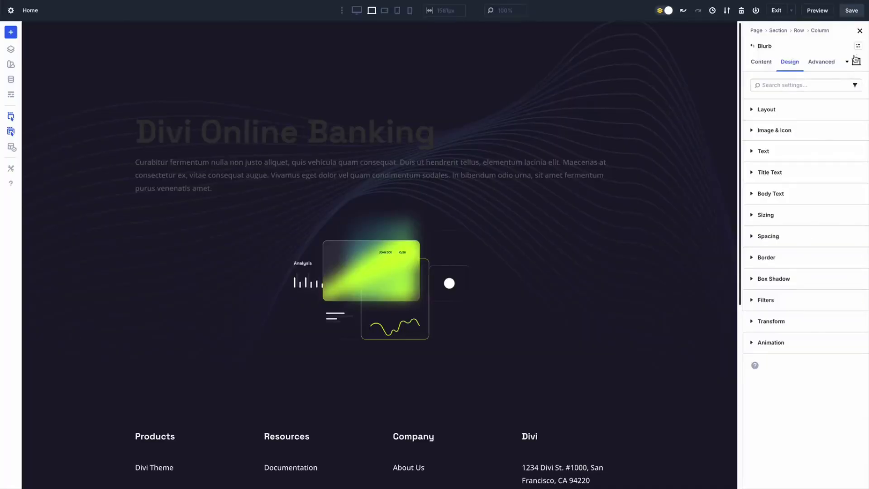
- Assign the Light preset to the Divi Online Banking Blurb and add the Image Left preset to it
left_click(858, 46)
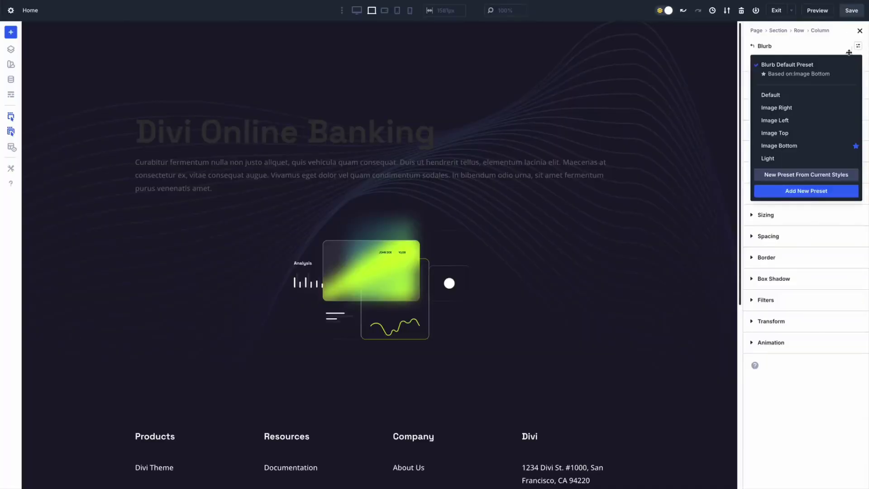
left_click(775, 158)
left_click(844, 46)
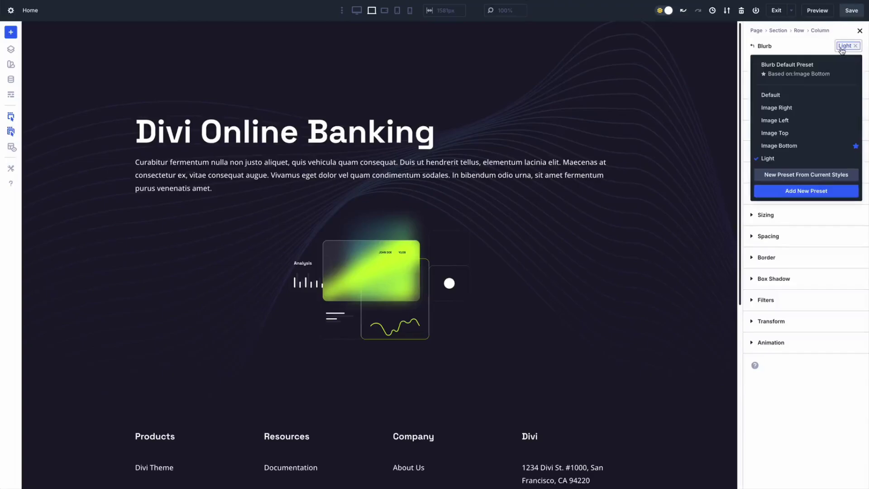
left_click(781, 121)
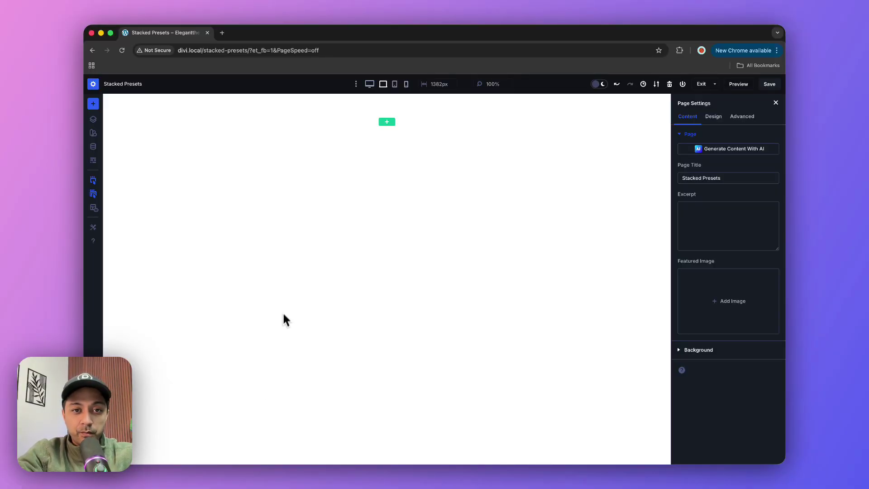
- Insert a row with two equal columns and add a Blurb module to each column
left_click(389, 124)
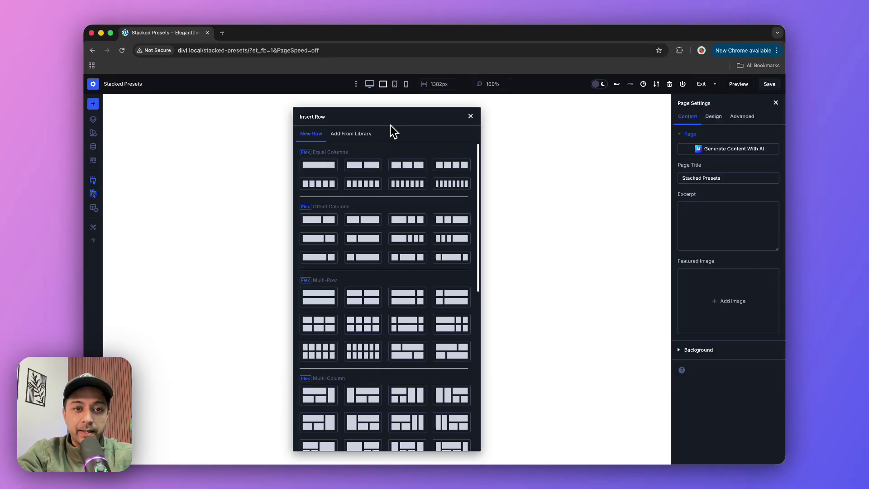
left_click(362, 167)
type("blu")
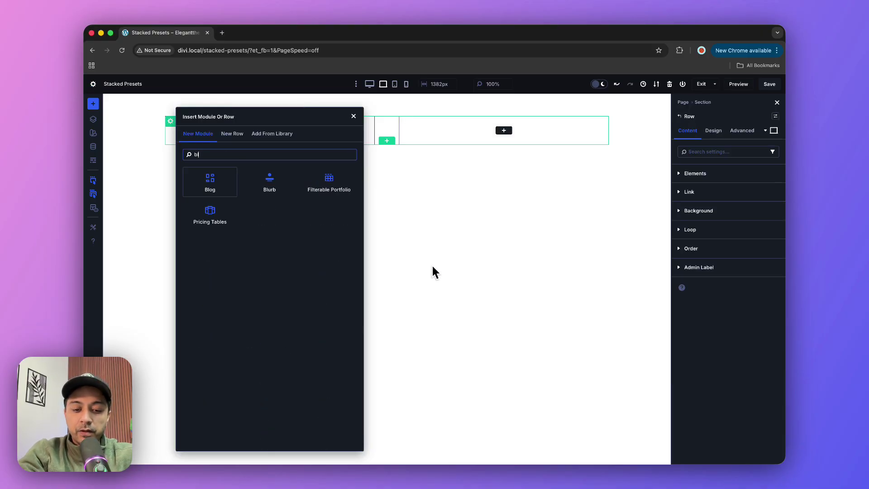
left_click(241, 183)
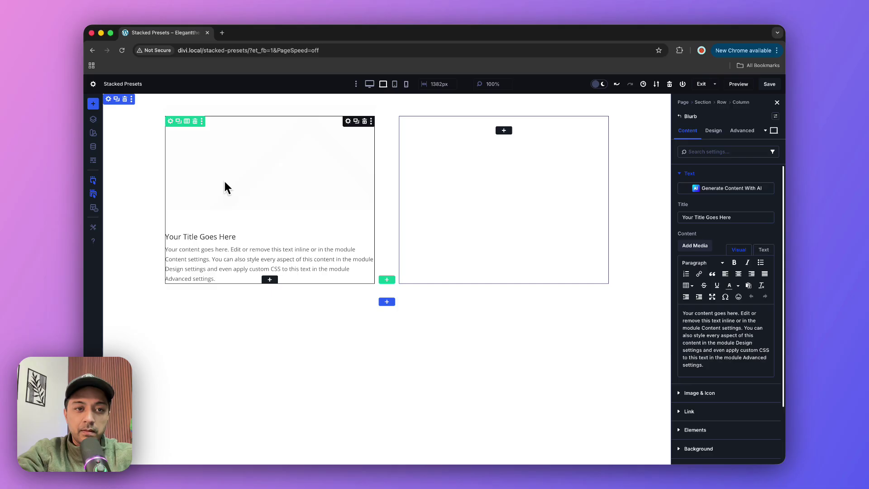
left_click(505, 131)
type("blur")
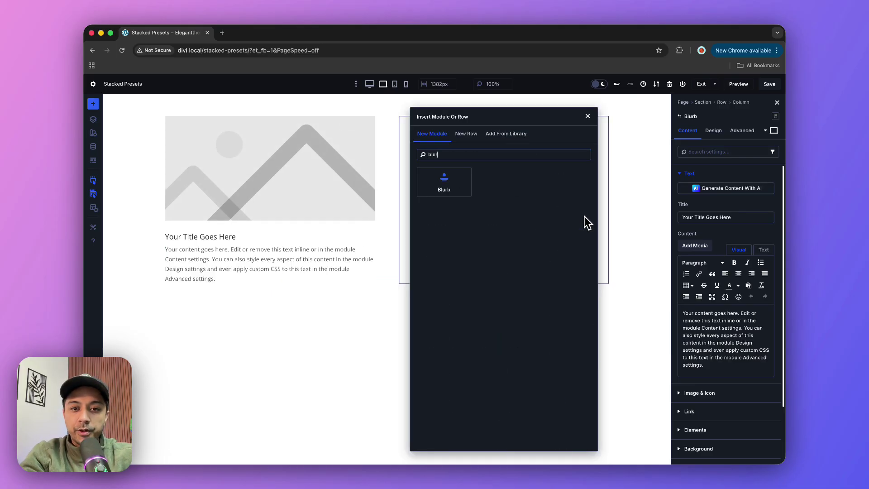
left_click(458, 184)
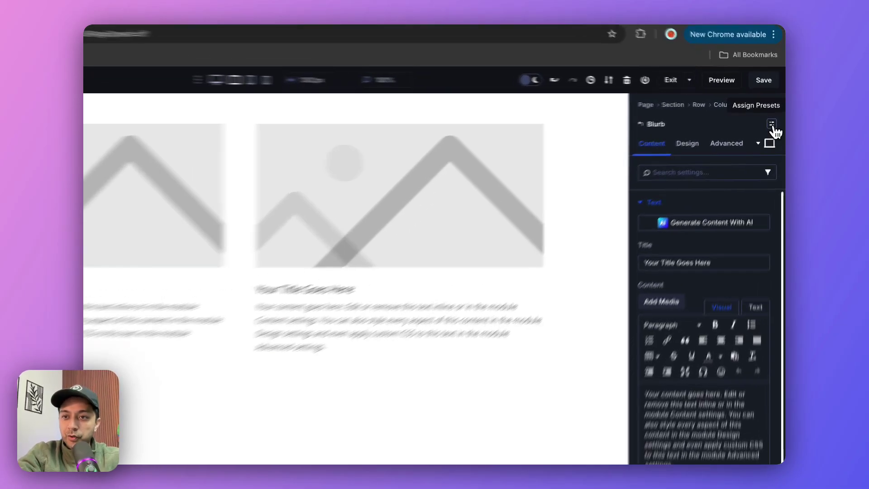
- Assign the Blurb Org preset to the Blurb module in the first column
left_click(772, 124)
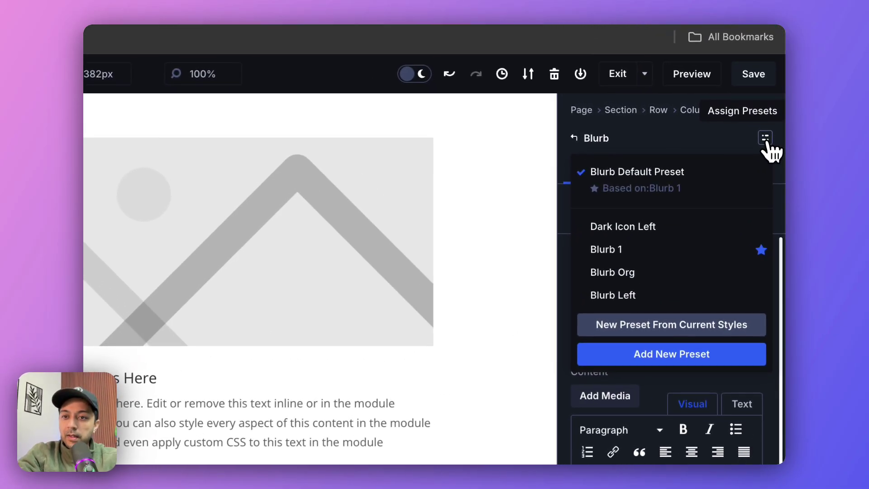
left_click(620, 277)
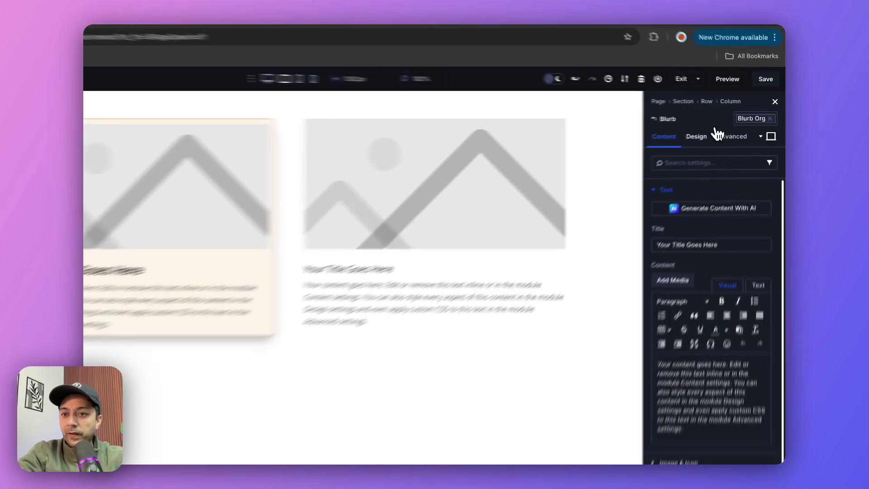
- Examine the spacing and border design settings that the Blurb Org preset gives the first column's Blurb
left_click(713, 130)
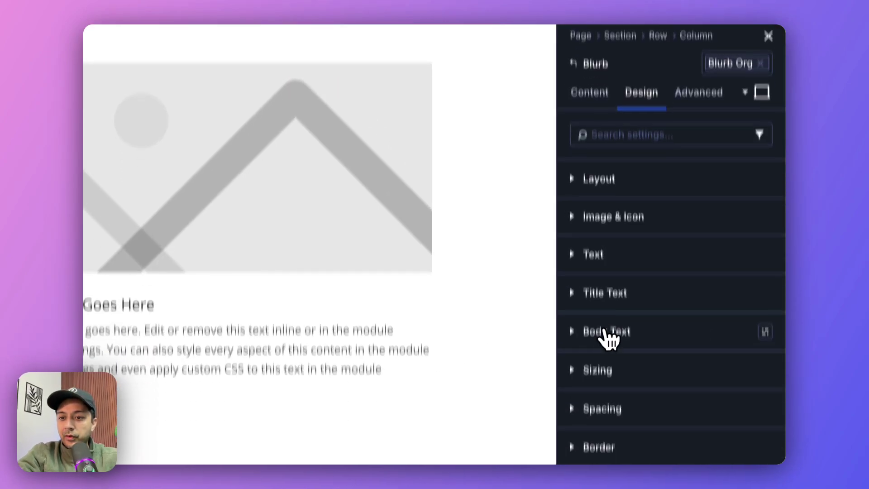
left_click(589, 408)
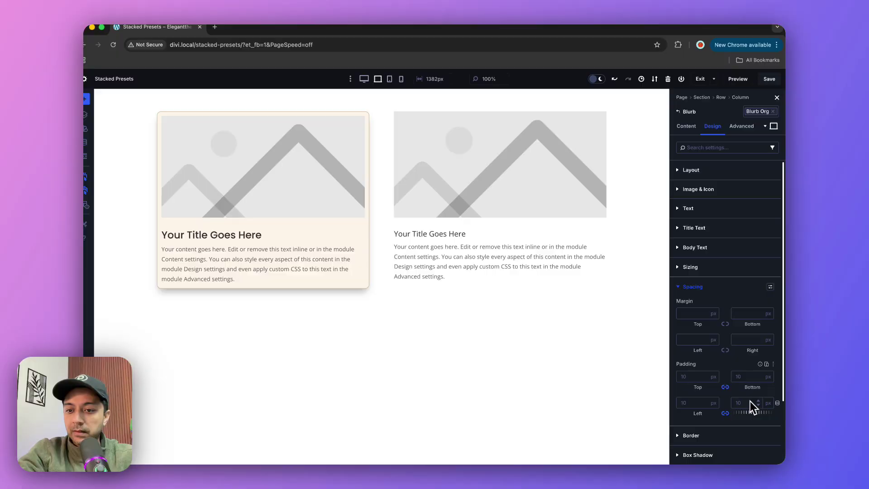
scroll(725, 397, "down", 4)
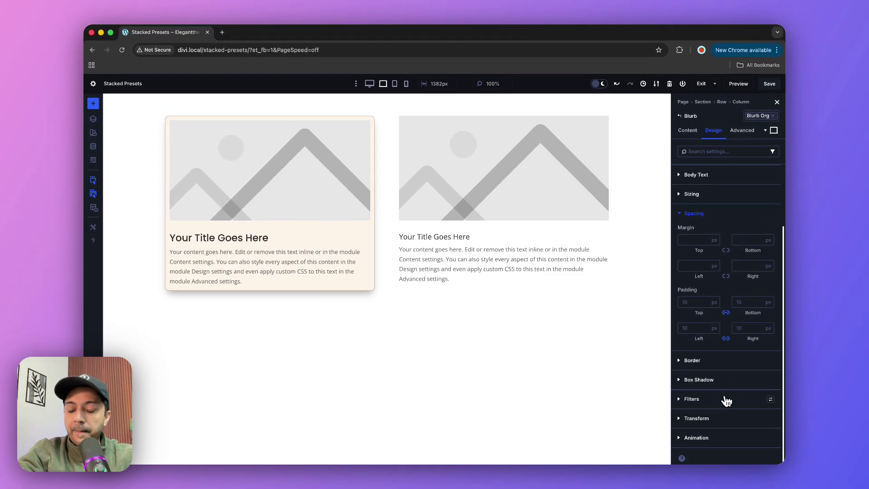
left_click(685, 367)
scroll(752, 395, "down", 2)
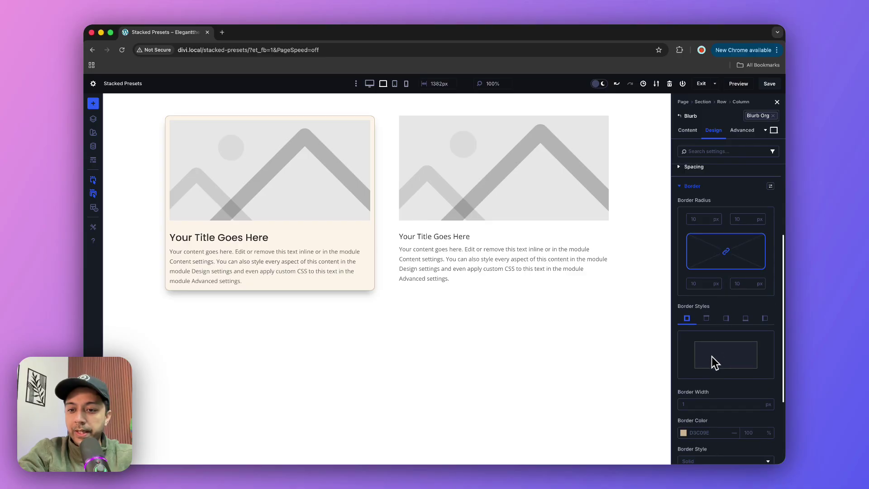
scroll(708, 357, "down", 2)
scroll(697, 362, "down", 1)
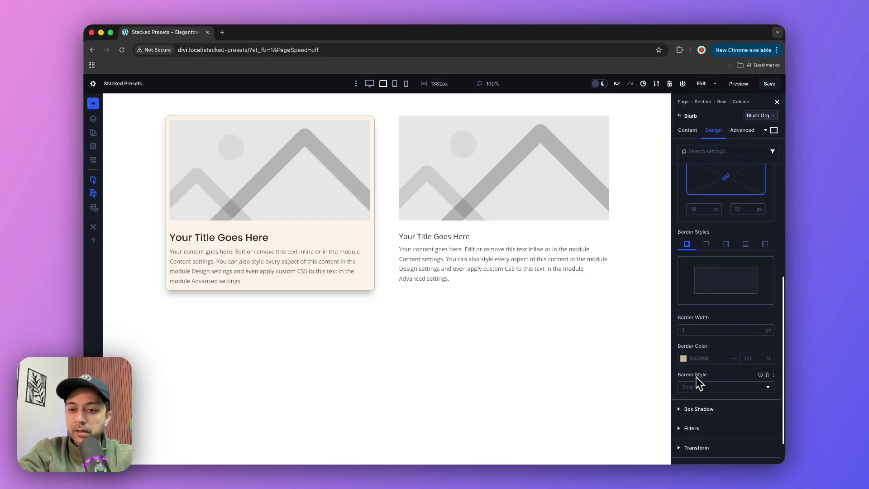
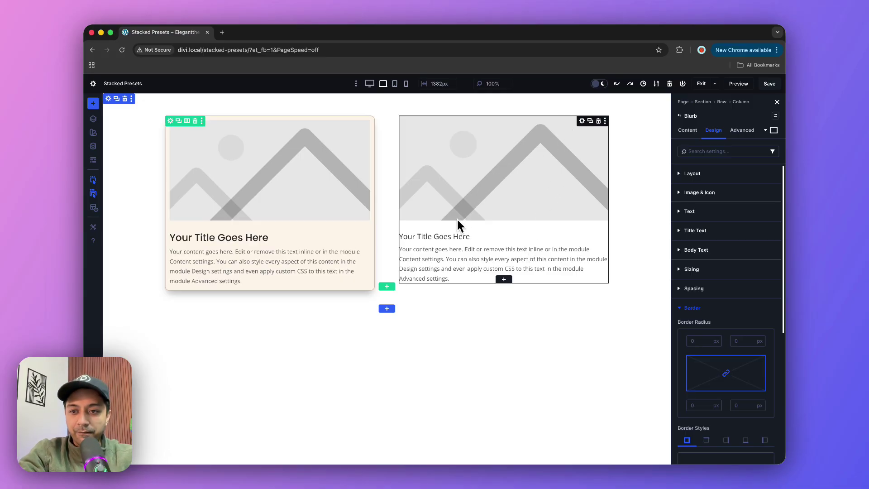
- Try a row layout direction together with the Blurb Org preset on the second column's Blurb, and undo both changes
left_click(690, 175)
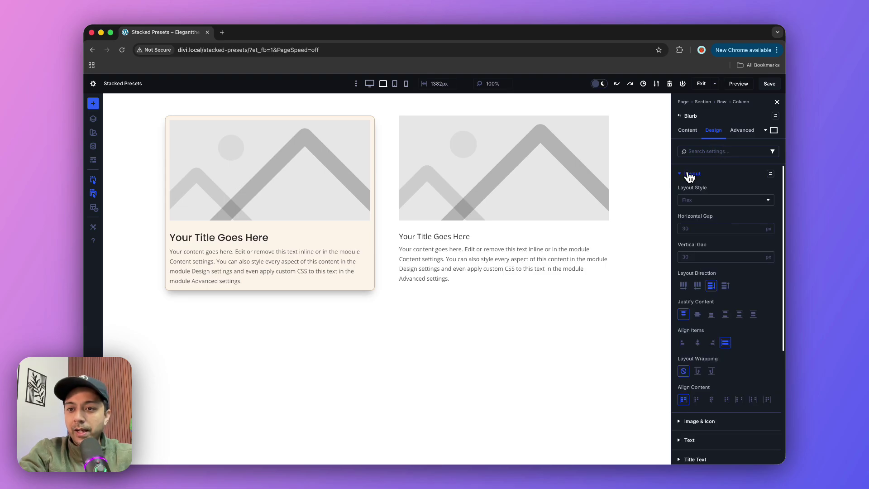
left_click(684, 286)
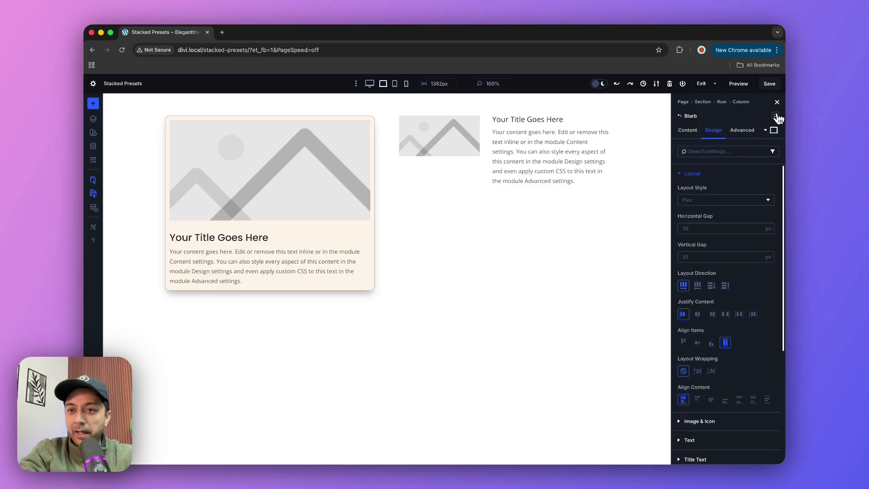
left_click(776, 117)
left_click(733, 182)
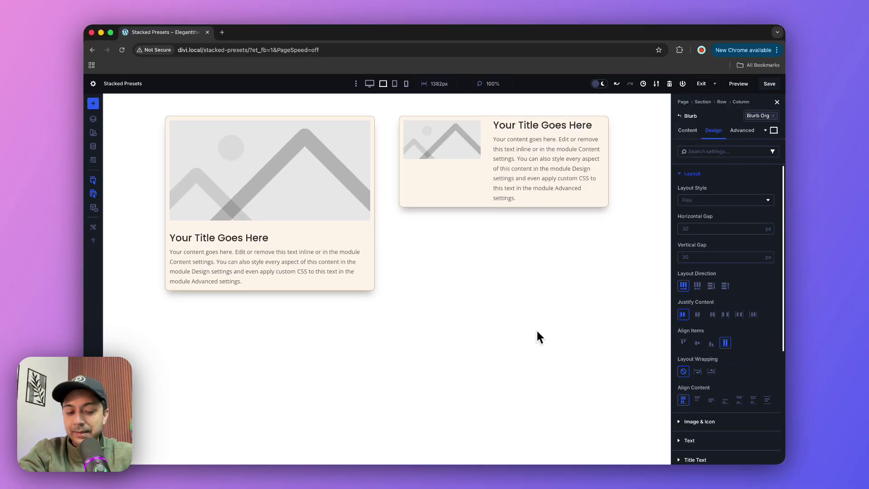
key("super+z")
key("super+z")
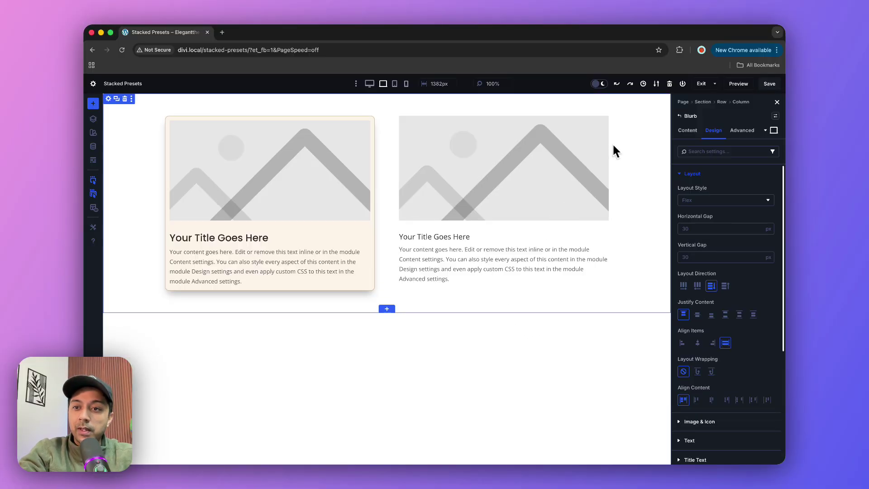
- Stack the Blurb Left and Blurb Org presets on the second column's Blurb module
left_click(775, 118)
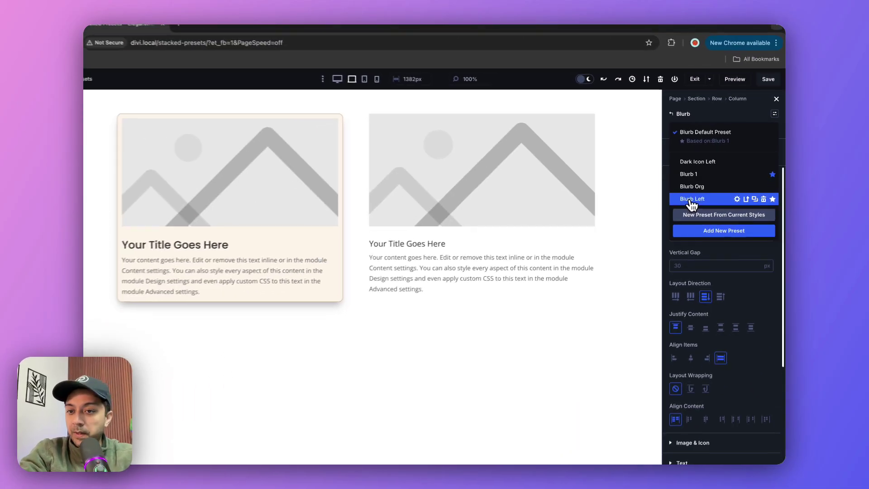
left_click(612, 244)
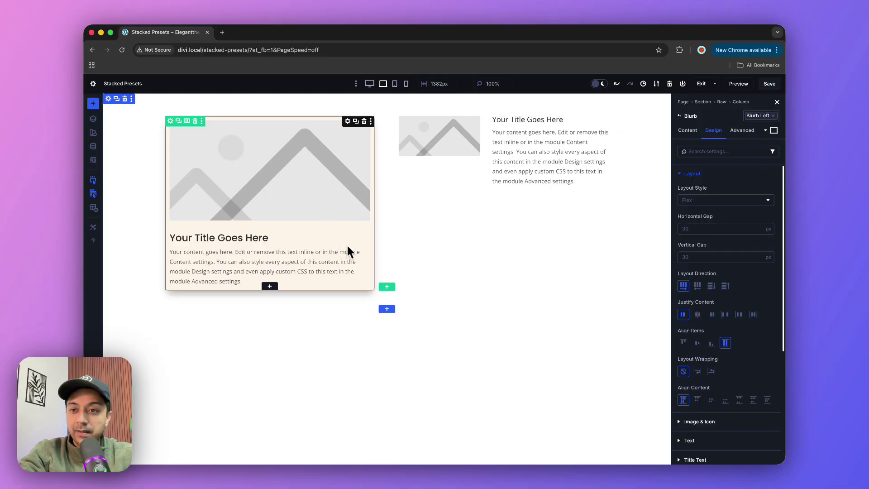
left_click(760, 119)
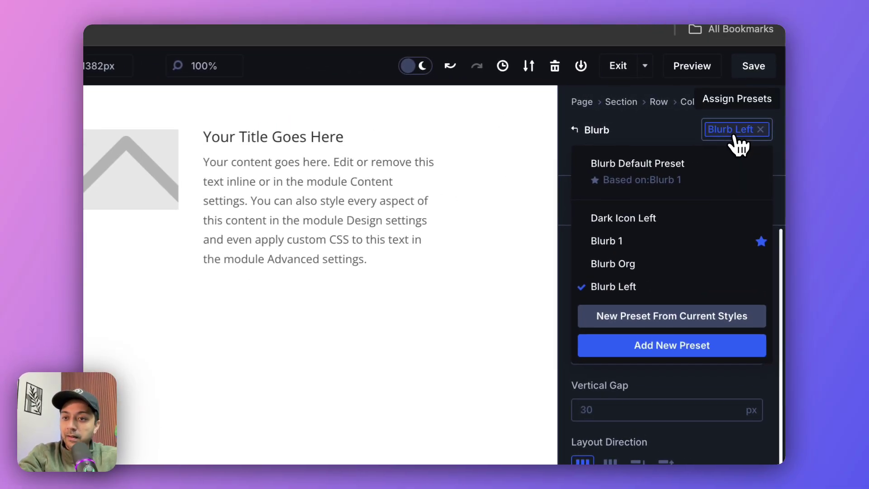
left_click(626, 270)
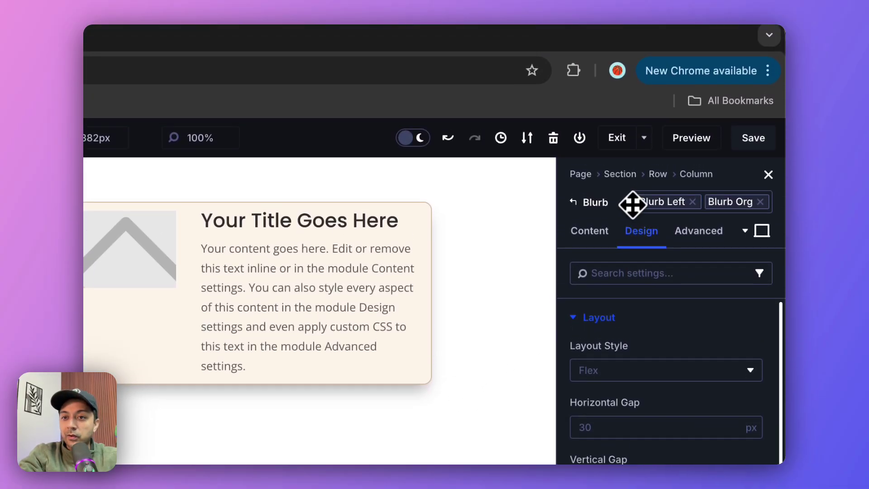
left_click(632, 205)
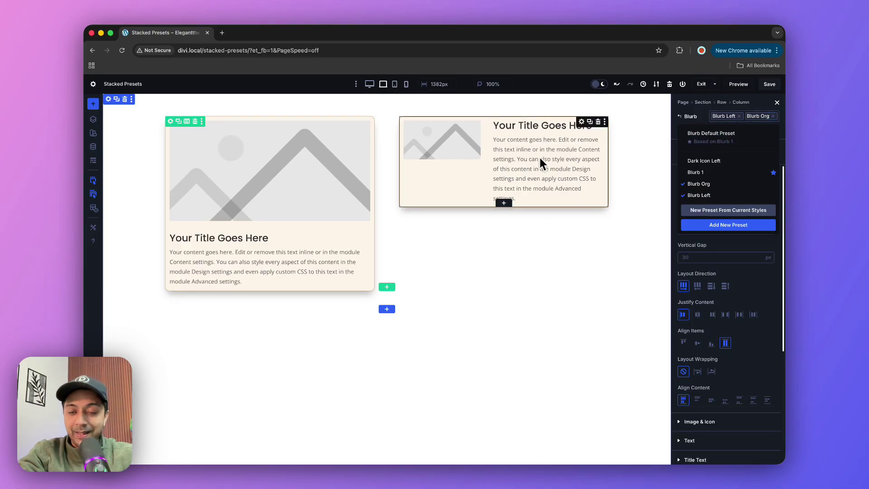
left_click(607, 387)
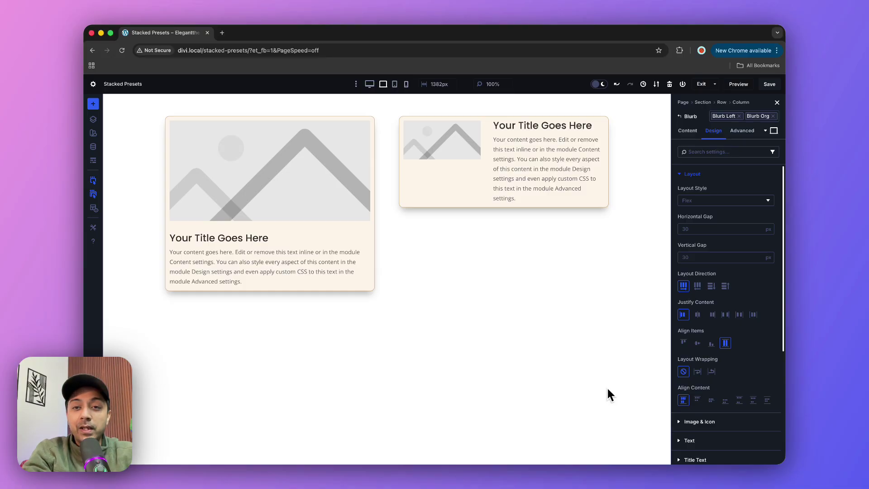